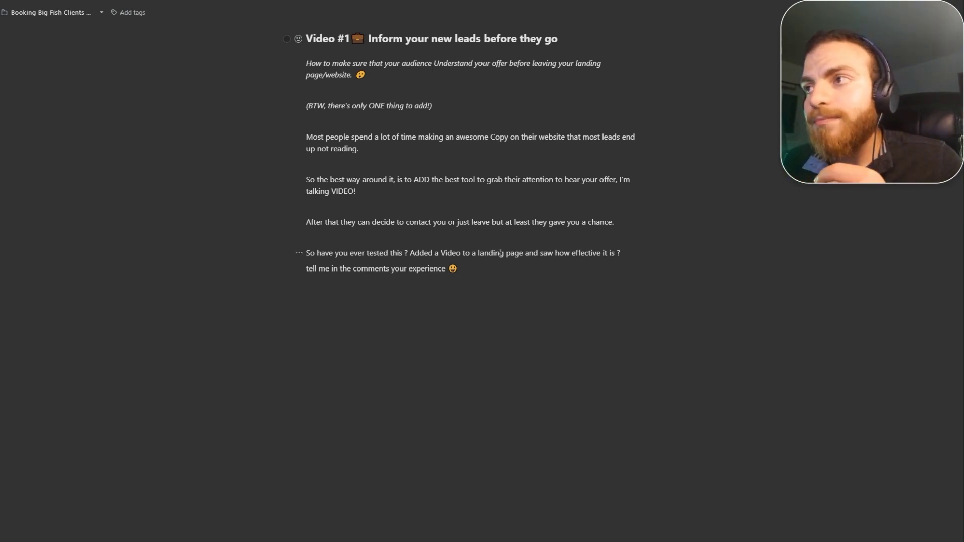
- Select all the Video #1 note's text, then clear the selection
left_click_drag(501, 254, 428, 114)
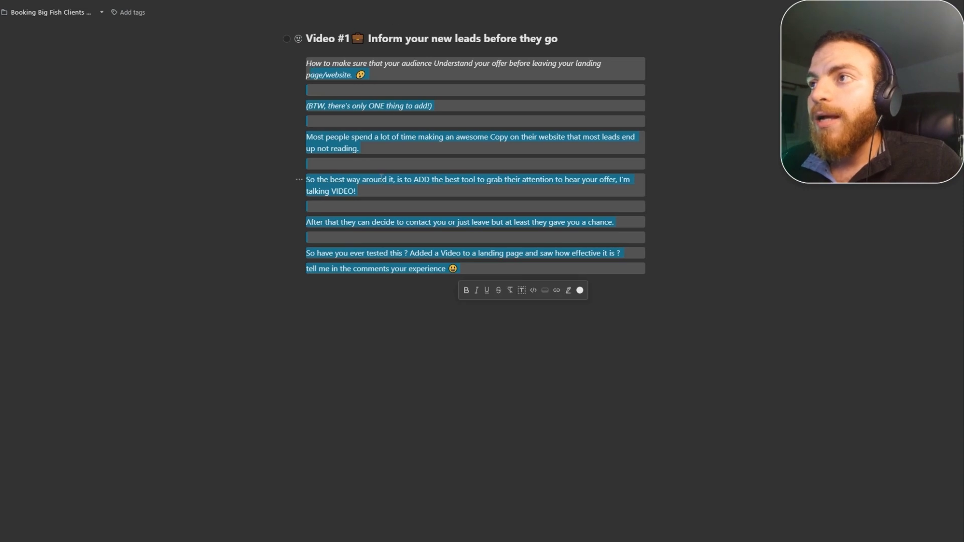
left_click(369, 358)
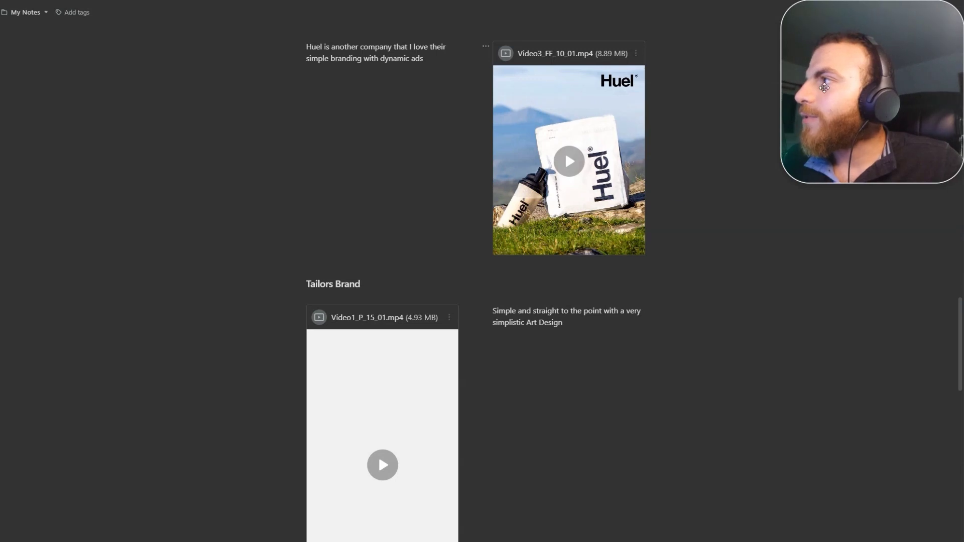
- Drag the Voodoo Test scrollbar to the top, showing the title and Benchmark & Inspiration heading
mouse_move(862, 73)
left_mouse_down()
mouse_move(87, 85)
mouse_move(87, 76)
left_mouse_up()
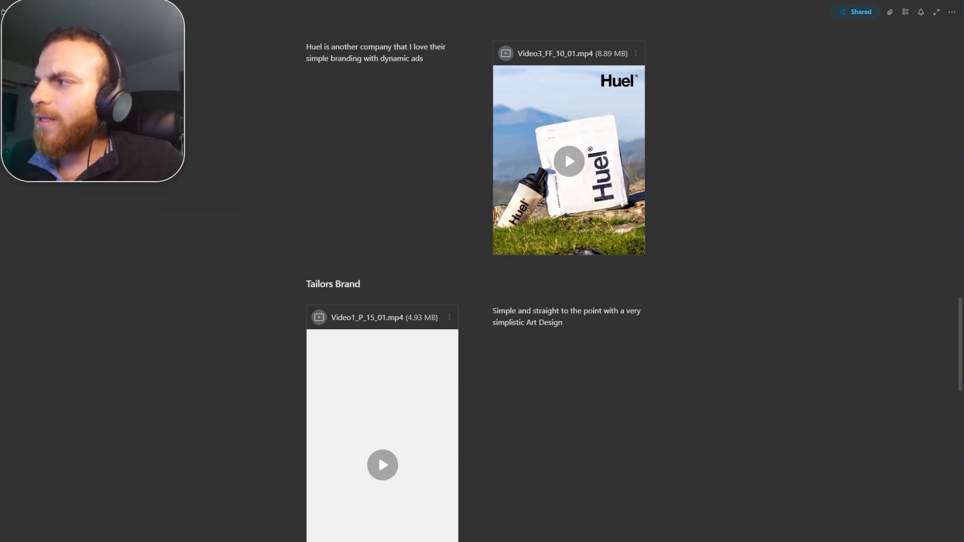
mouse_move(962, 341)
left_mouse_down()
mouse_move(942, 251)
mouse_move(945, 22)
left_mouse_up()
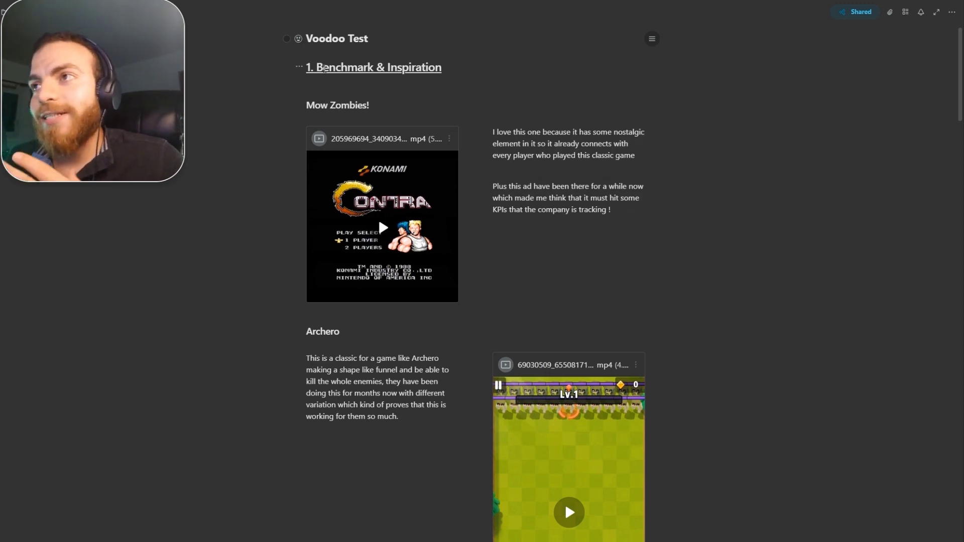
- Select the Benchmark & Inspiration heading, then the Mow Zombies description paragraphs
left_click_drag(316, 67, 442, 70)
left_click(409, 81)
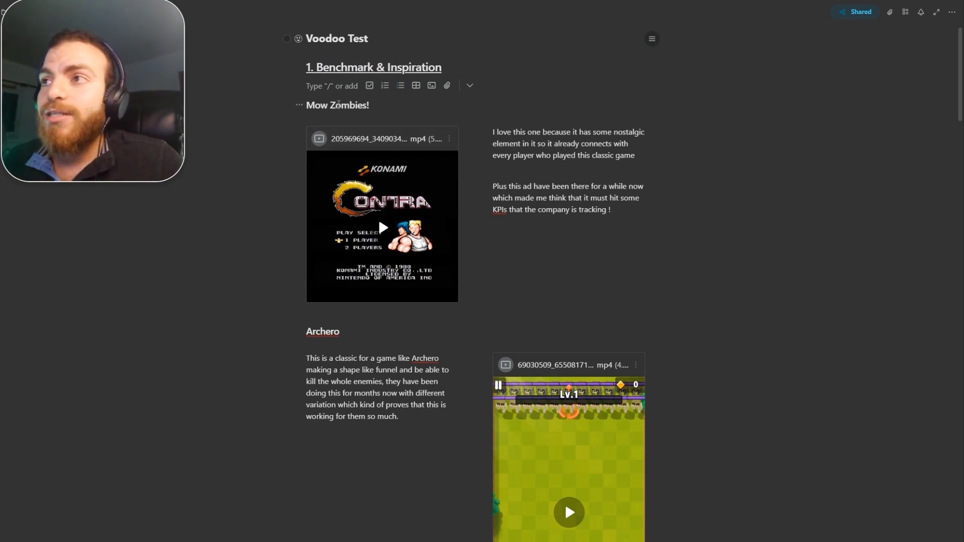
left_click(329, 105)
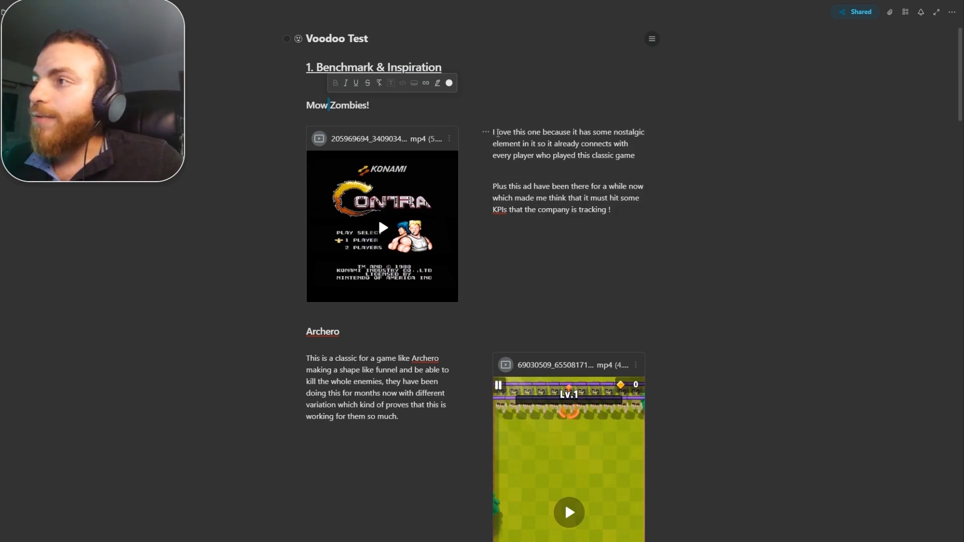
mouse_move(493, 132)
left_mouse_down()
mouse_move(601, 182)
mouse_move(646, 231)
left_mouse_up()
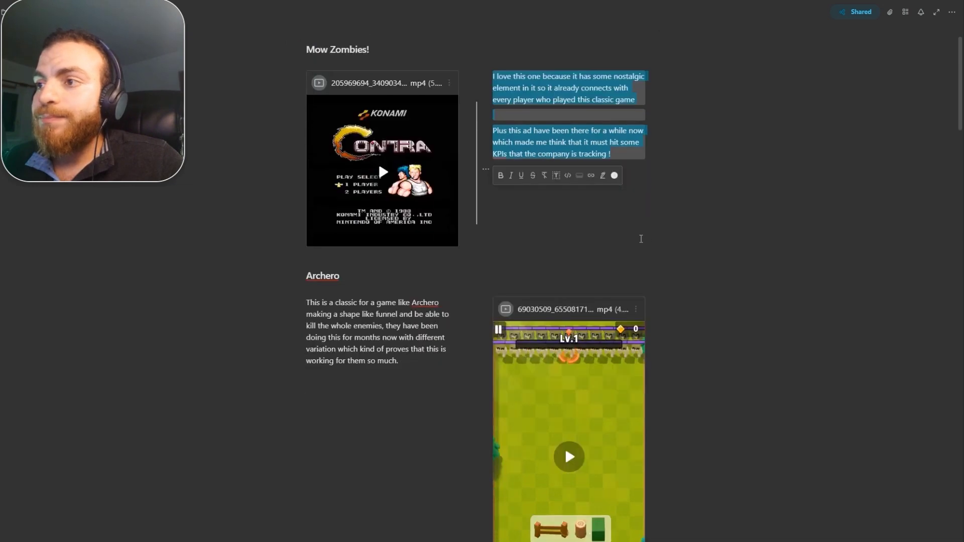
scroll(640, 233, "down", 5)
scroll(460, 202, "down", 4)
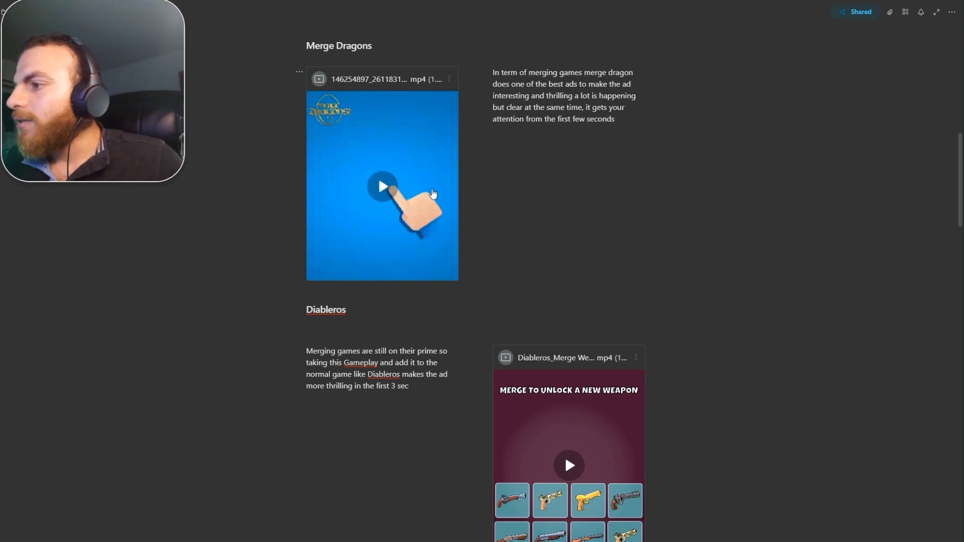
scroll(445, 196, "down", 2)
scroll(467, 214, "down", 3)
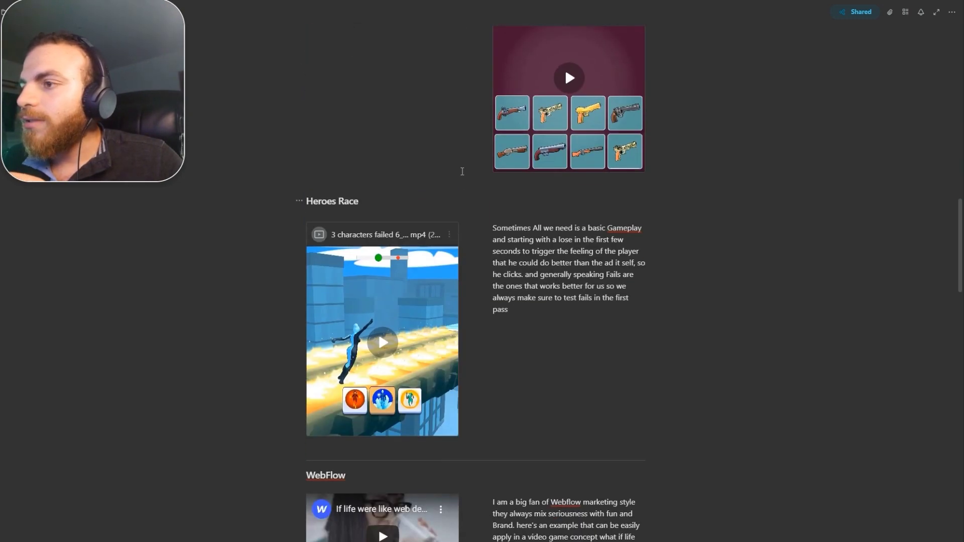
scroll(497, 213, "down", 1)
scroll(464, 286, "down", 1)
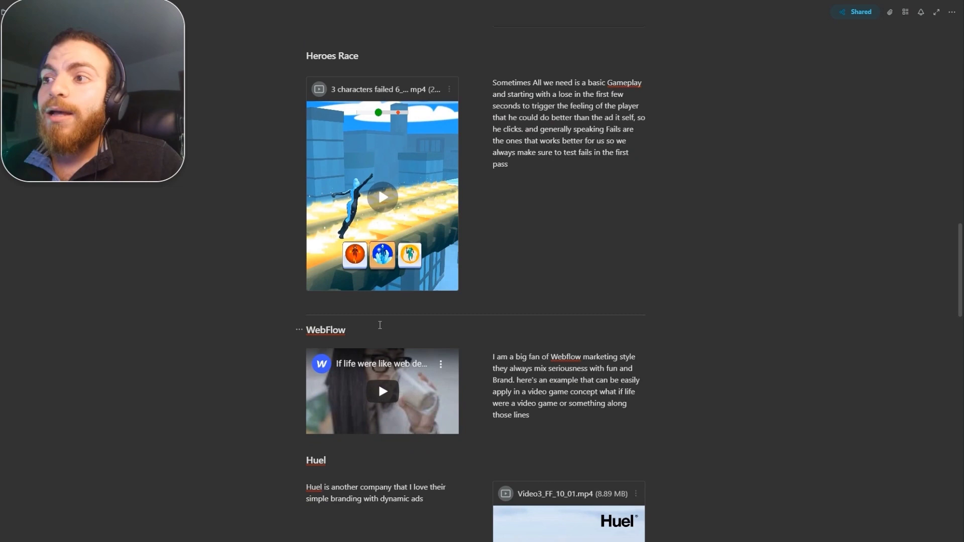
- Select the WebFlow heading and its divider, then place the caret at the WebFlow paragraph's end
left_click_drag(380, 325, 302, 326)
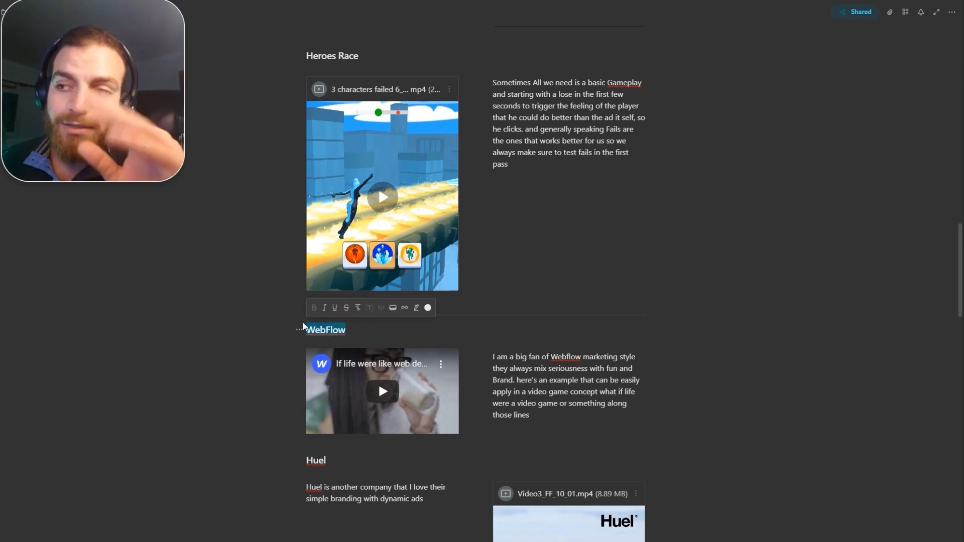
left_click(543, 316)
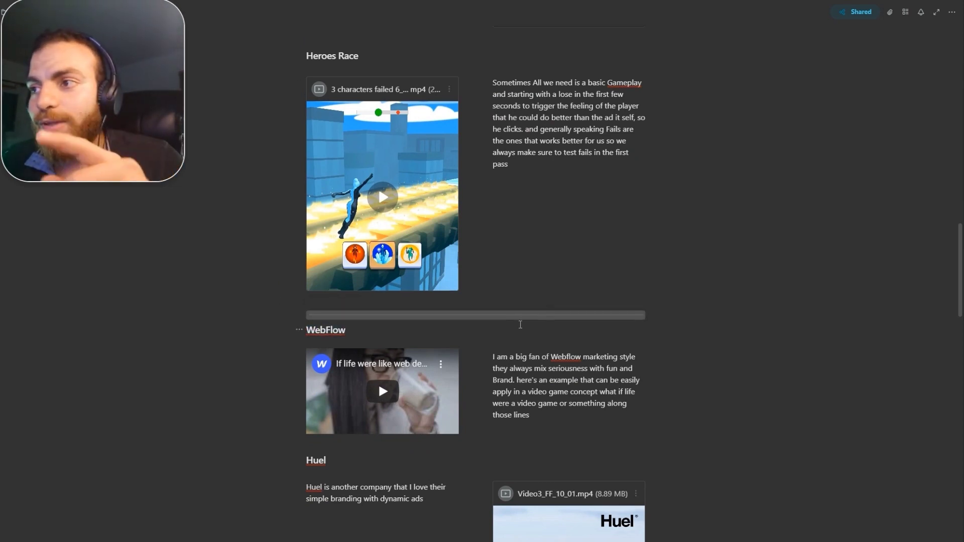
left_click(520, 325)
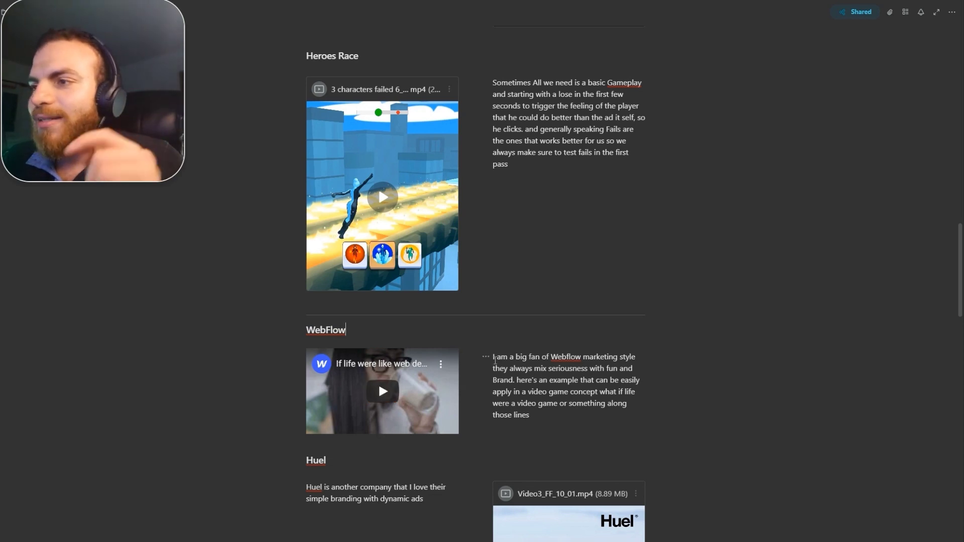
left_click_drag(494, 357, 551, 417)
left_click(551, 417)
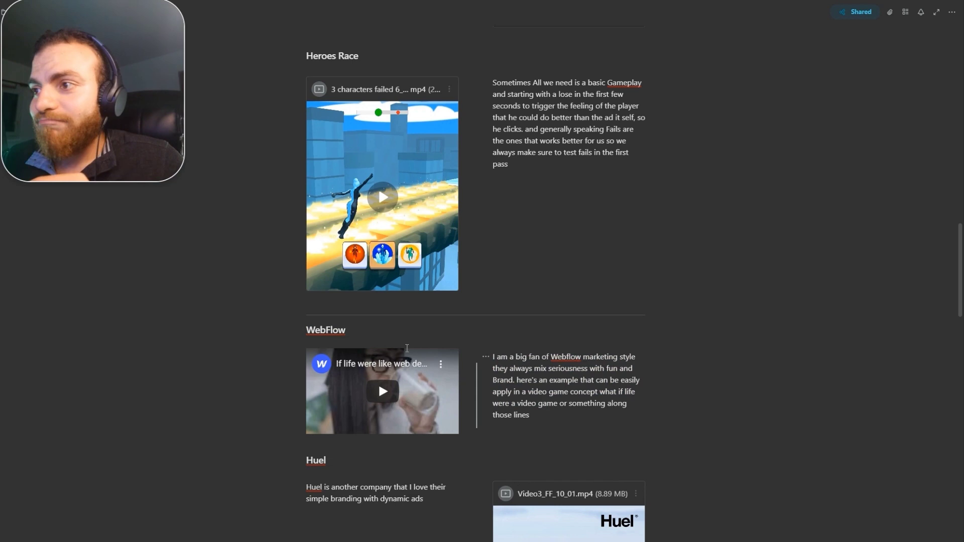
scroll(574, 362, "down", 2)
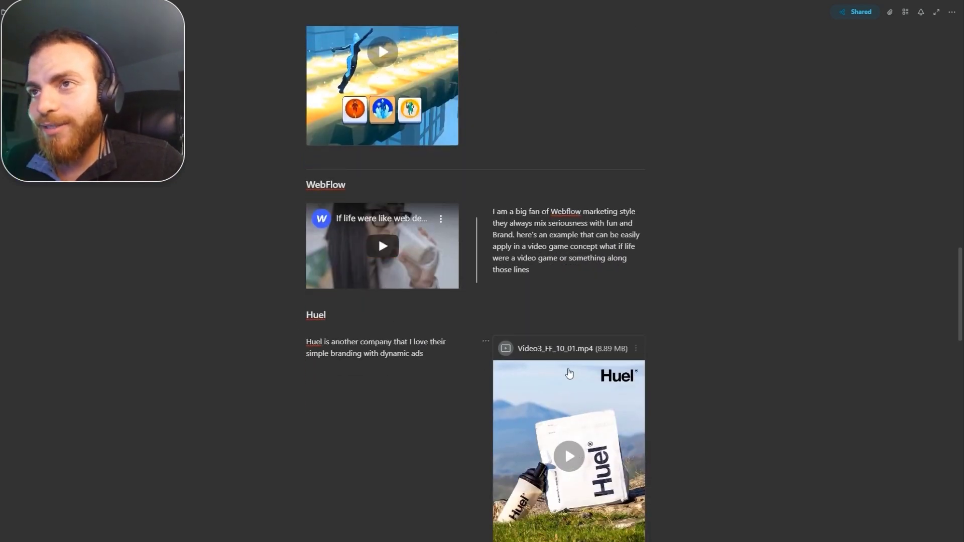
scroll(380, 269, "down", 3)
scroll(419, 308, "down", 4)
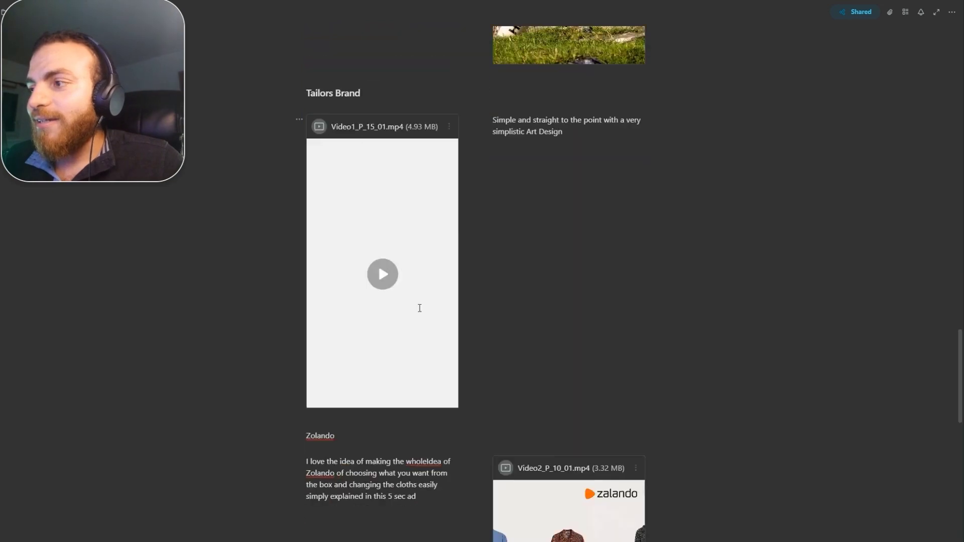
scroll(420, 308, "down", 7)
scroll(435, 302, "down", 5)
scroll(727, 359, "down", 2)
scroll(727, 359, "up", 3)
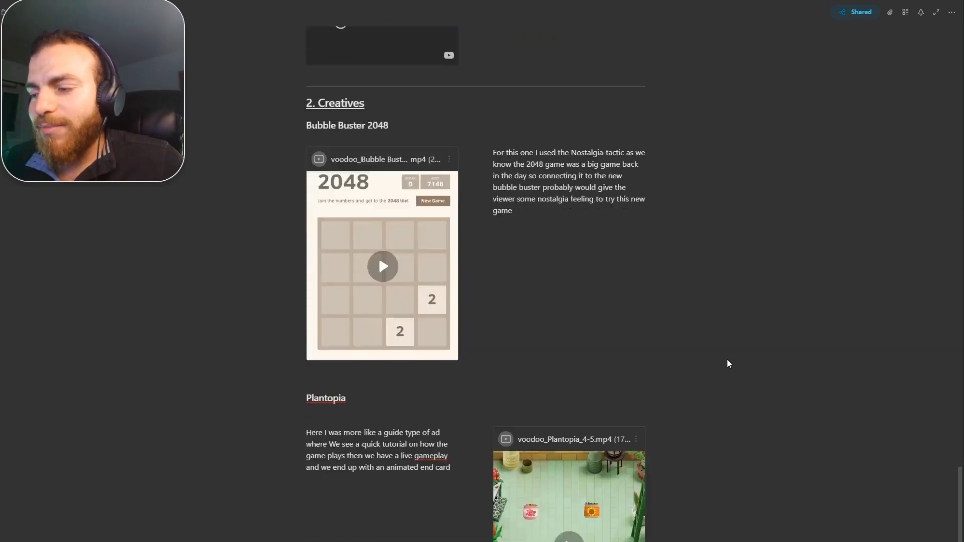
scroll(727, 360, "down", 3)
scroll(741, 415, "up", 5)
scroll(743, 431, "up", 4)
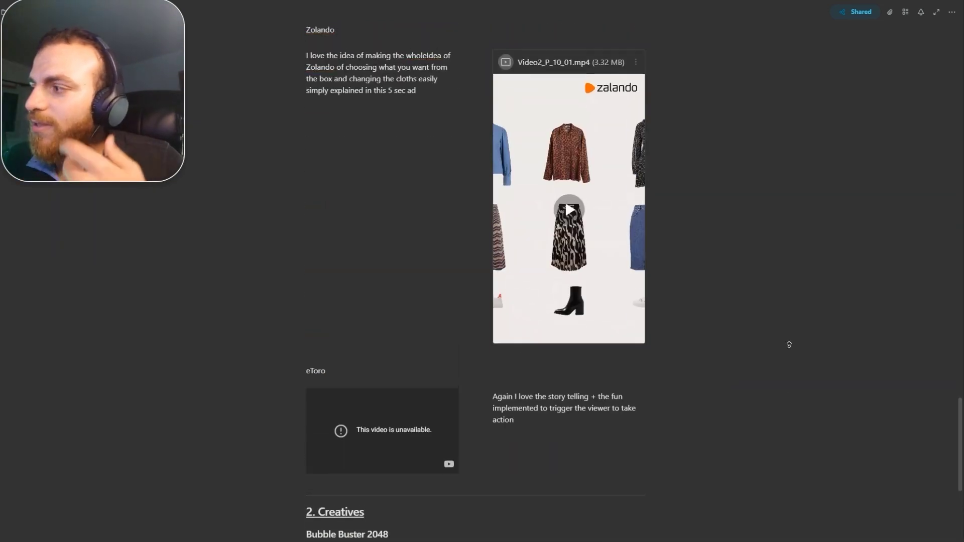
scroll(789, 344, "up", 15)
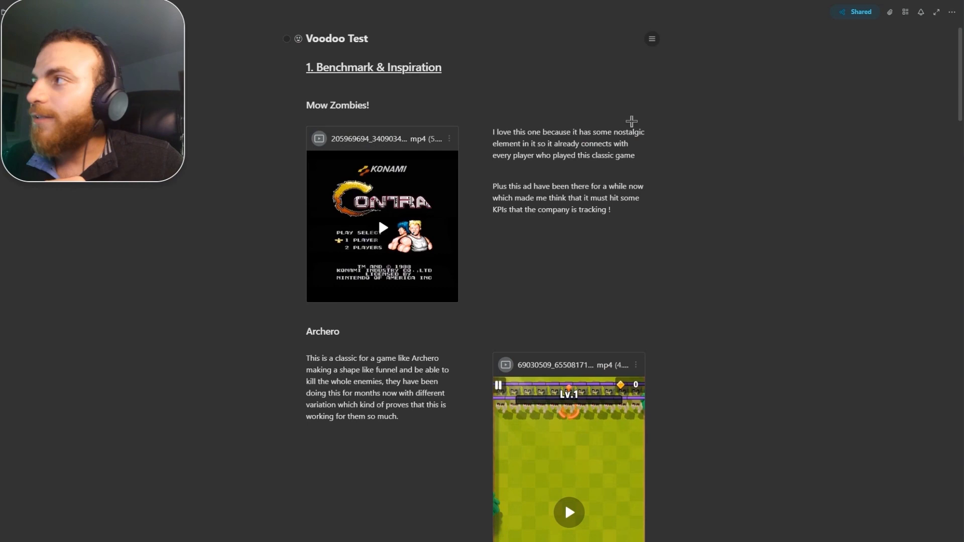
- In the Shared public link dialog, shorten the link to nimb.ws/guKva6, copy it, and finish
left_click_drag(710, 78, 837, 27)
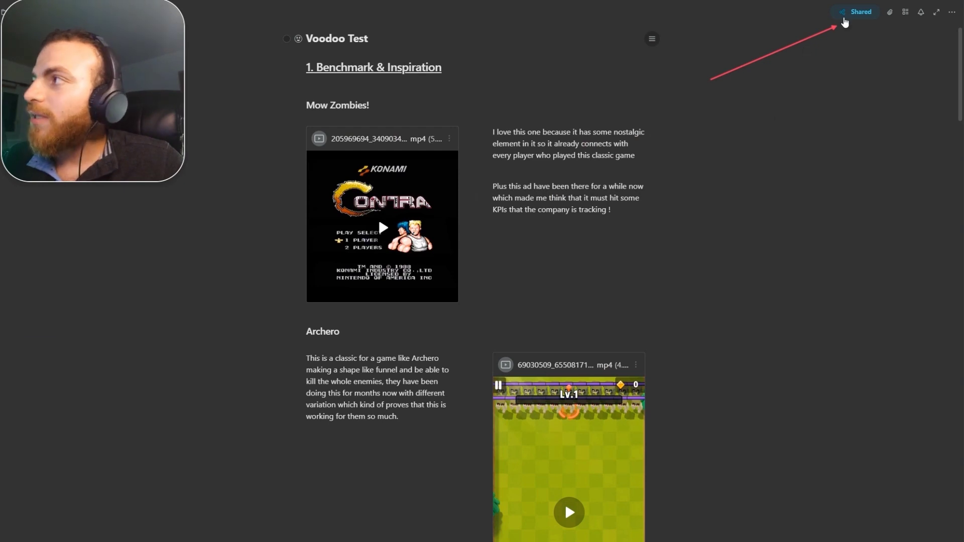
left_click(845, 22)
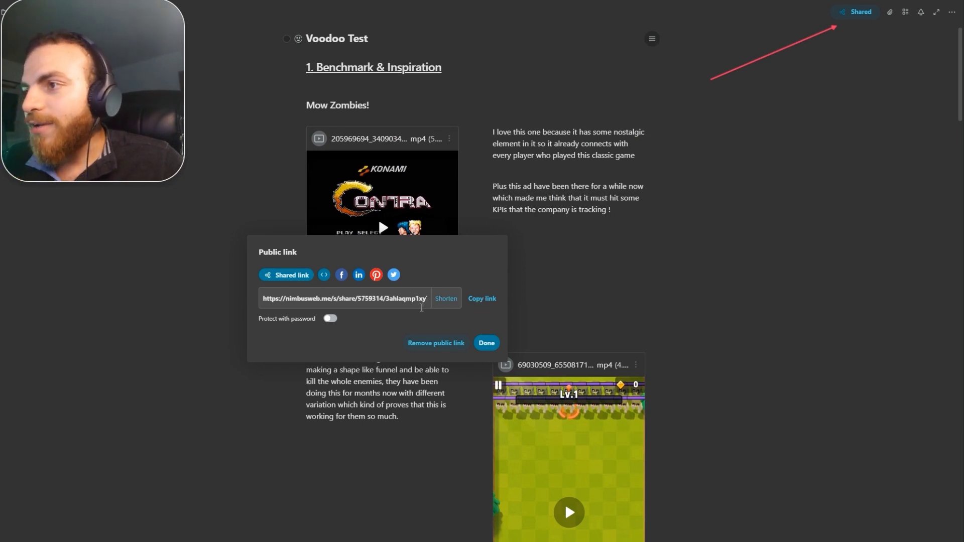
left_click(444, 299)
left_click(480, 300)
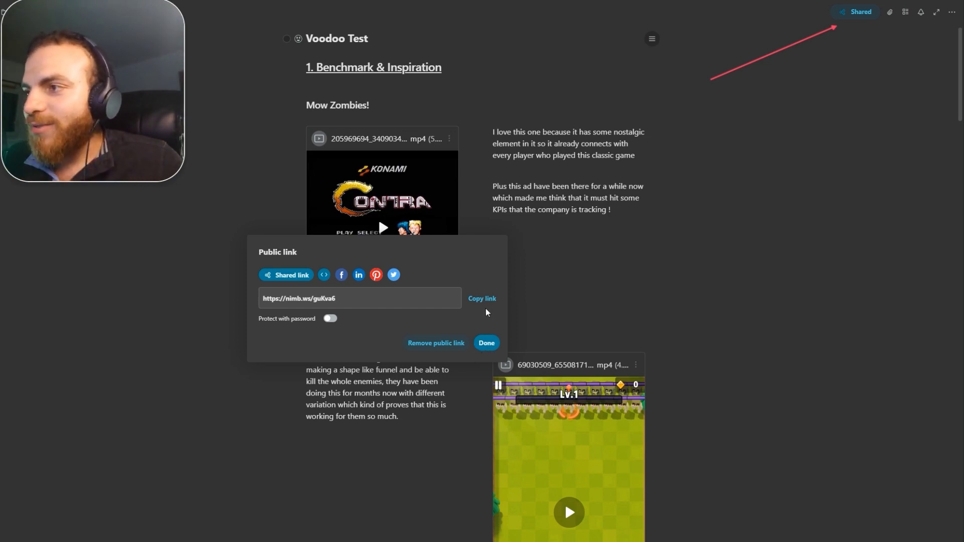
left_click(487, 343)
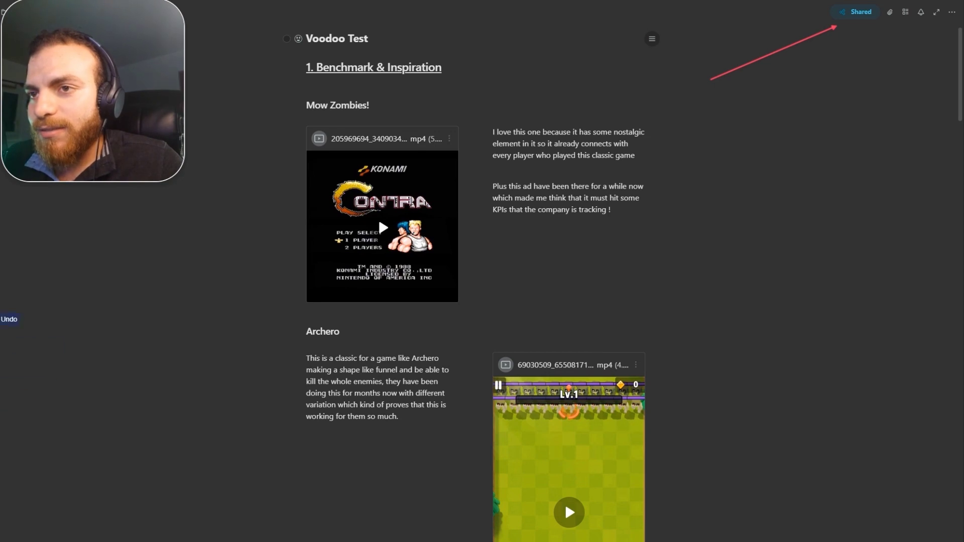
left_click(14, 333)
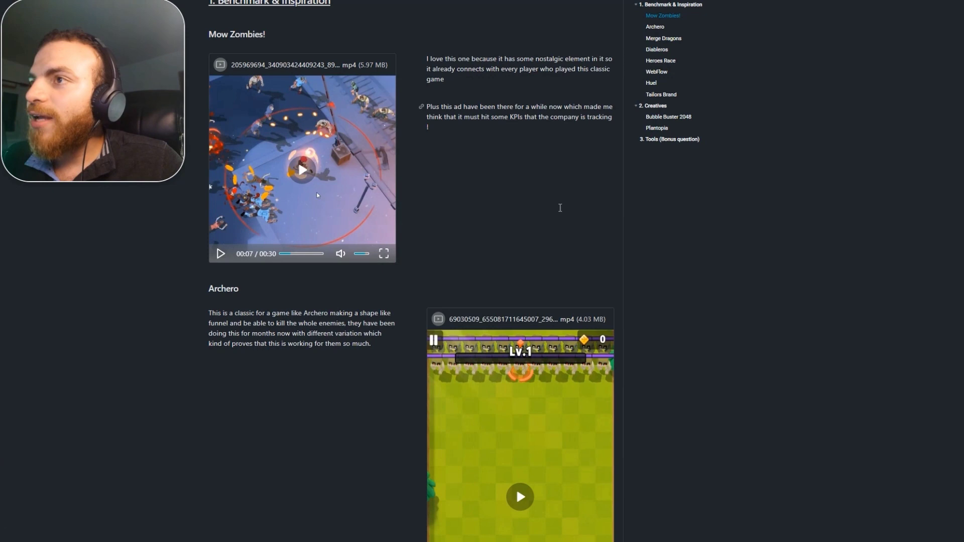
scroll(456, 246, "up", 2)
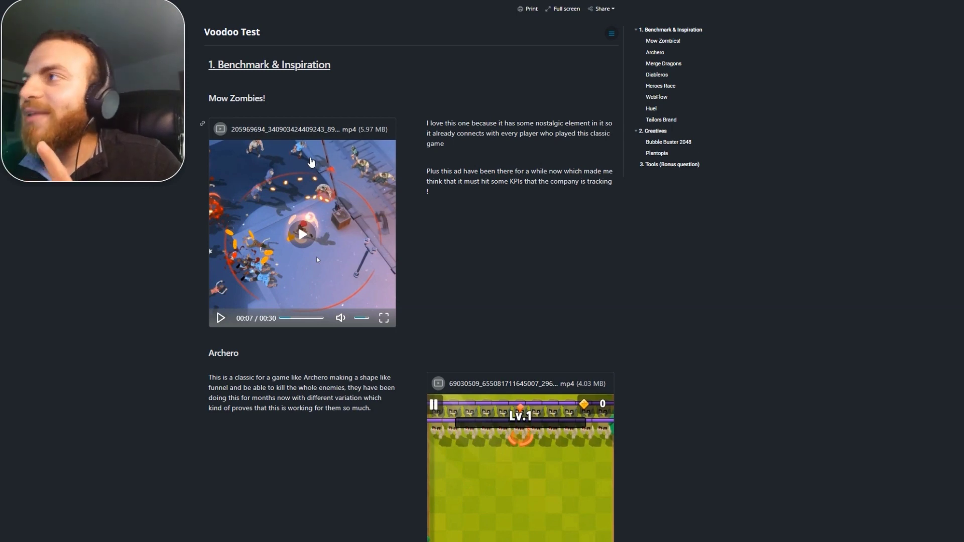
left_click_drag(93, 99, 876, 98)
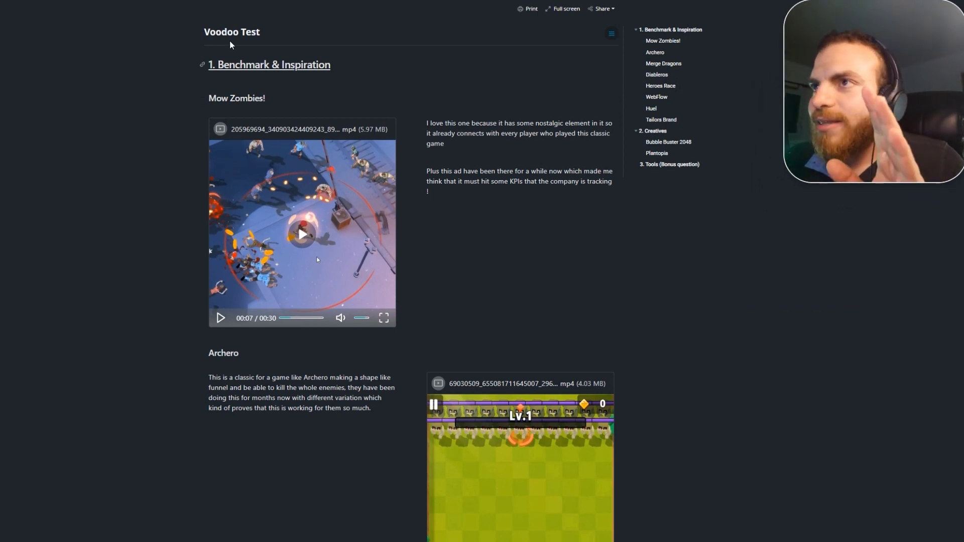
left_click_drag(203, 32, 269, 37)
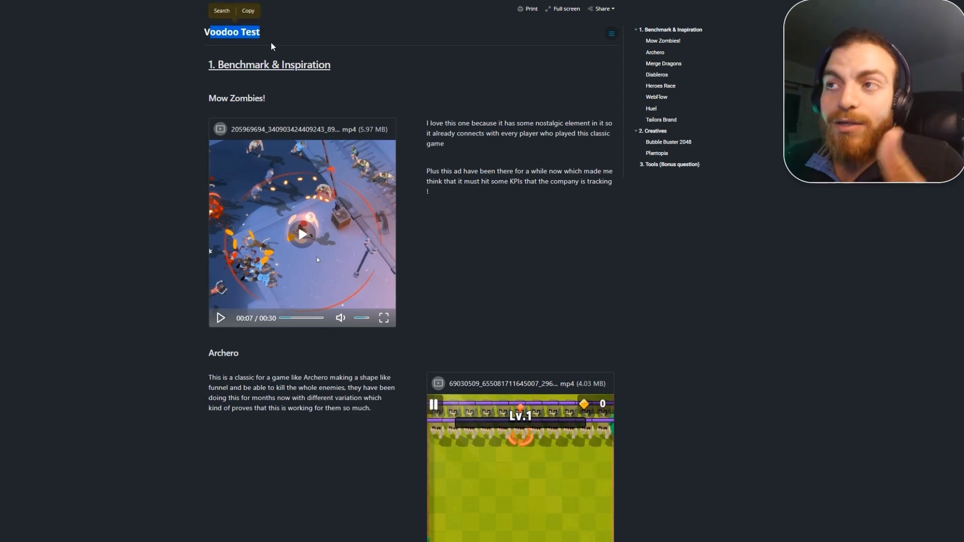
left_click(260, 32)
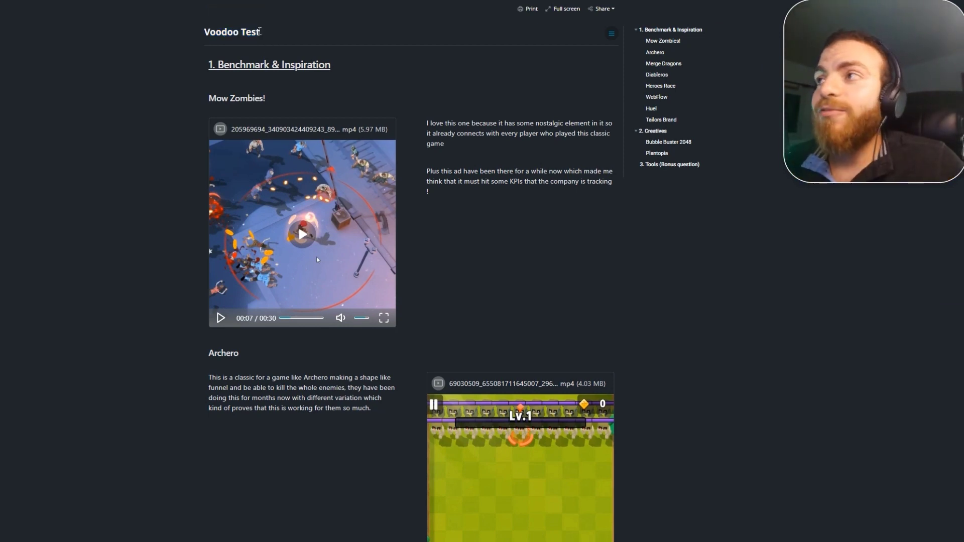
scroll(261, 31, "down", 2)
scroll(280, 65, "up", 2)
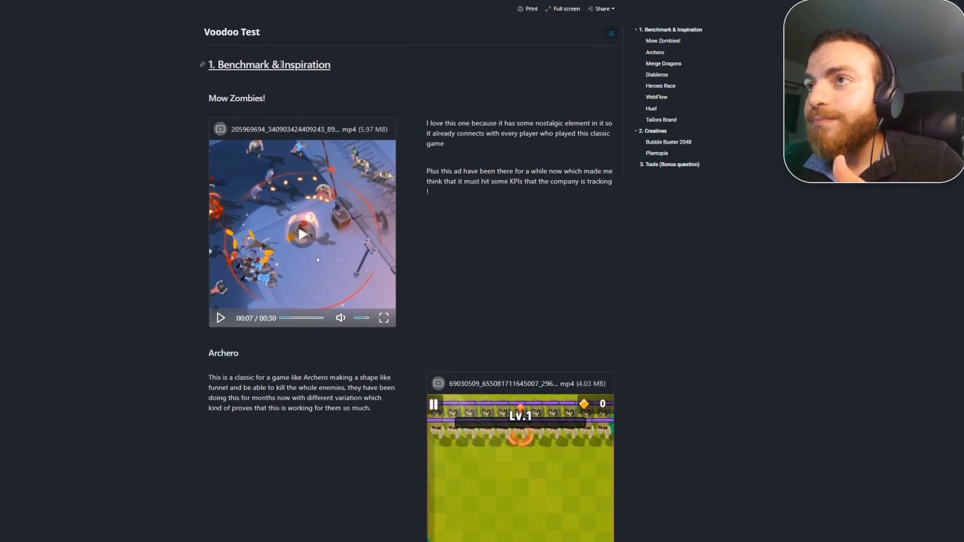
scroll(281, 64, "down", 1)
scroll(301, 79, "up", 1)
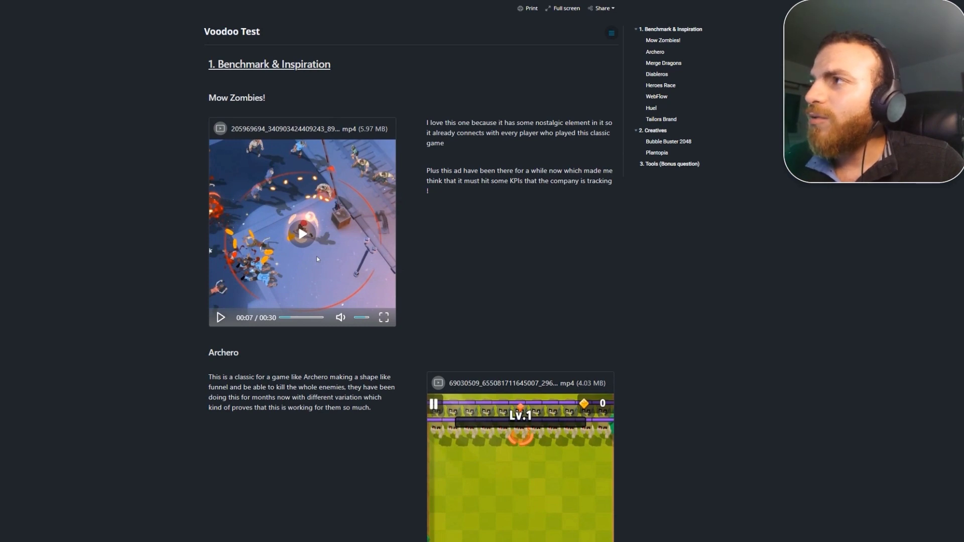
key("alt+shift+d")
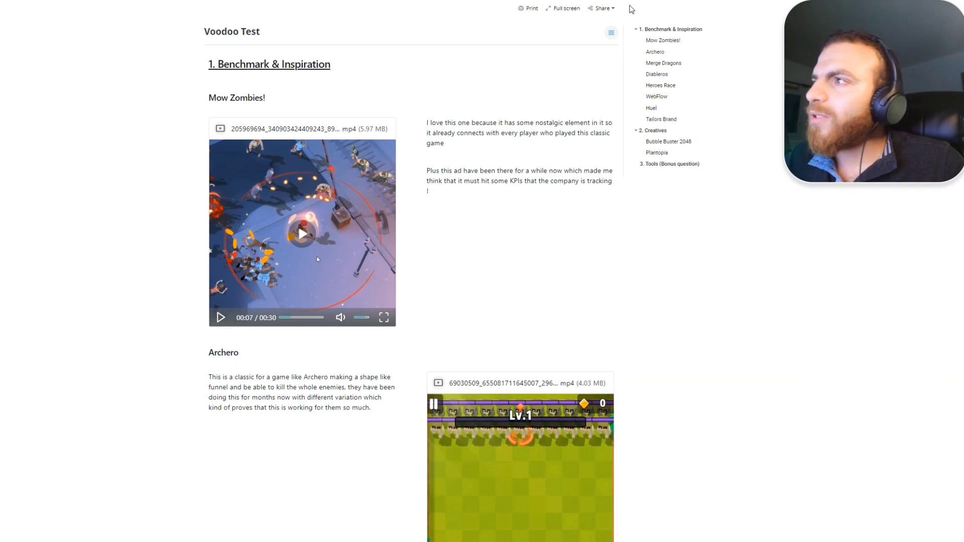
key("alt+shift+d")
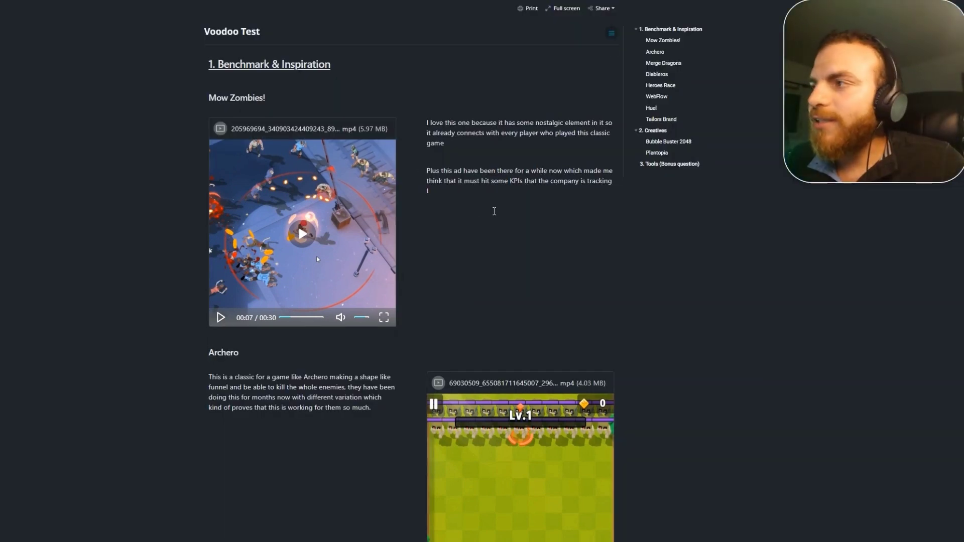
- Jump to the Diableros and Huel sections from the table of contents
left_click(657, 74)
left_click(653, 83)
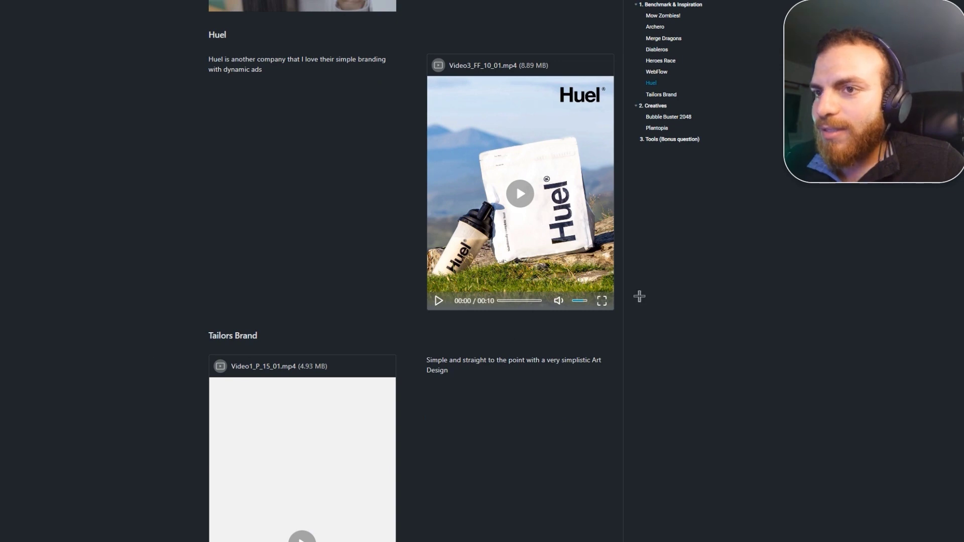
left_click_drag(757, 256, 713, 145)
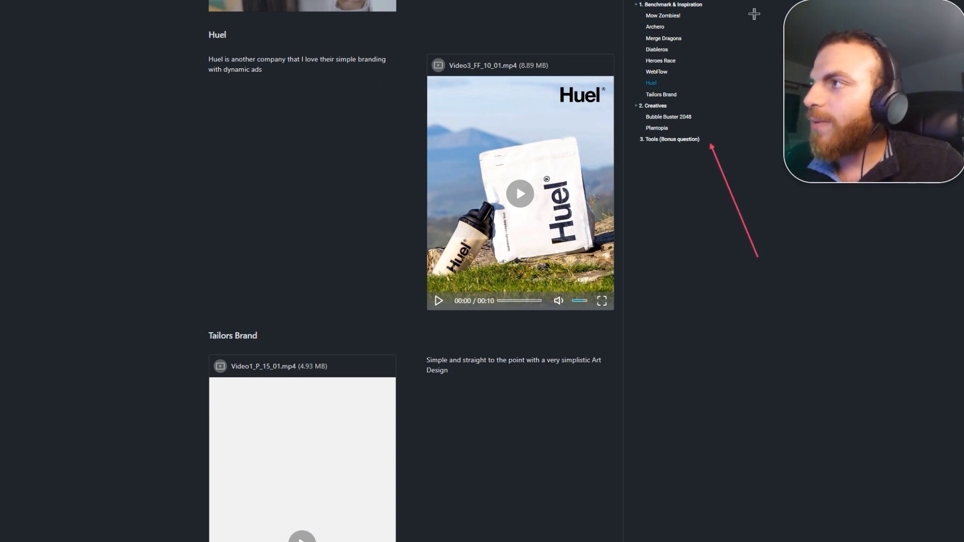
left_click_drag(751, 13, 695, 84)
left_click_drag(646, 231, 659, 175)
left_click_drag(681, 142, 673, 156)
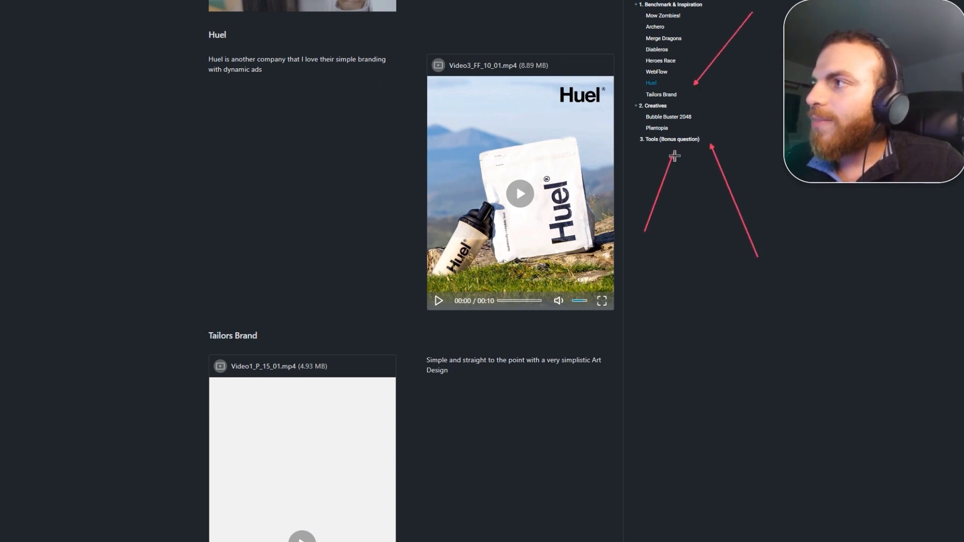
left_click_drag(588, 14, 638, 58)
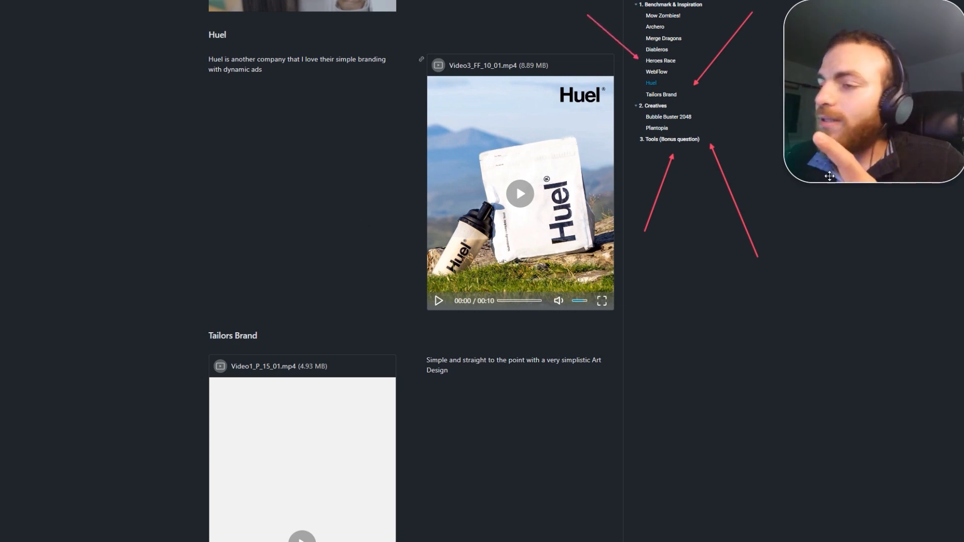
- Jump to Merge Dragons, back to Huel, and finally to the Archero section
left_click(664, 38)
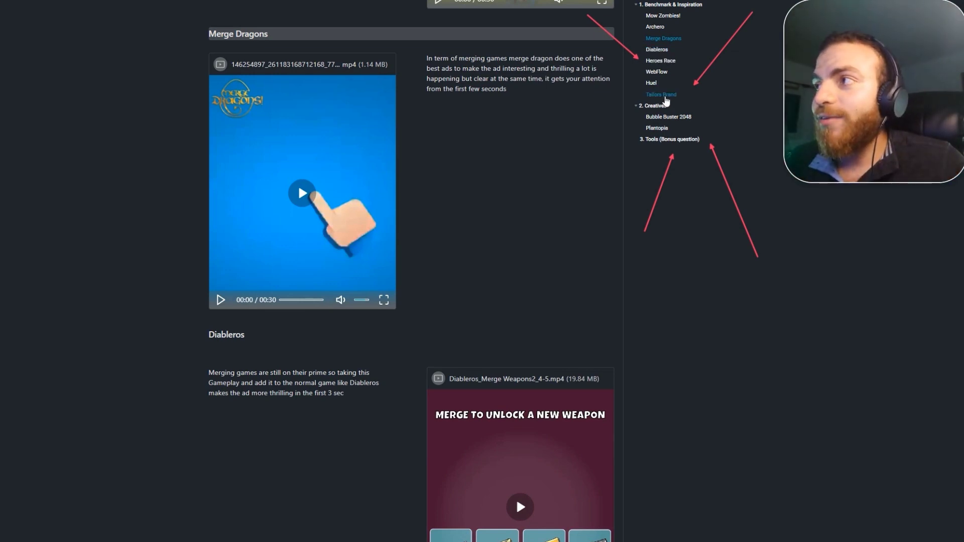
left_click(653, 83)
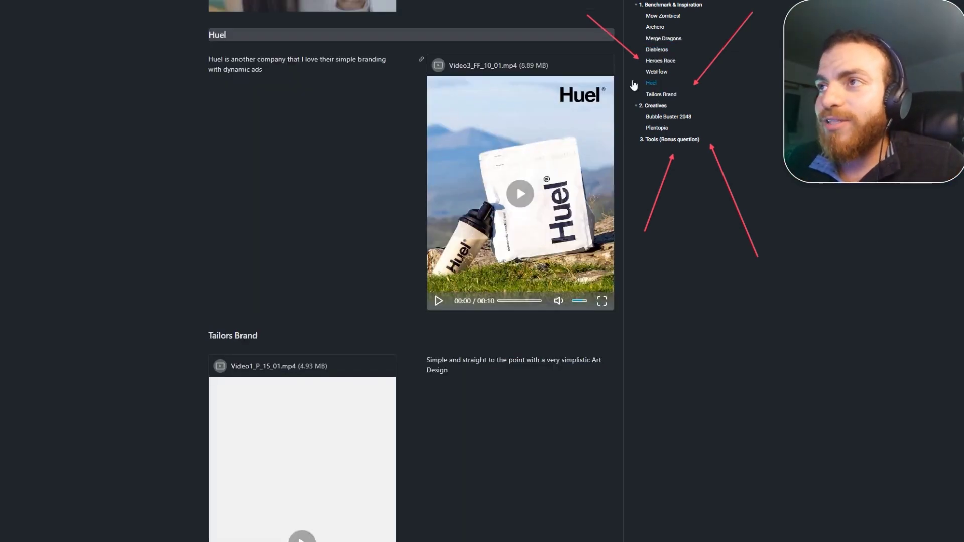
left_click(656, 31)
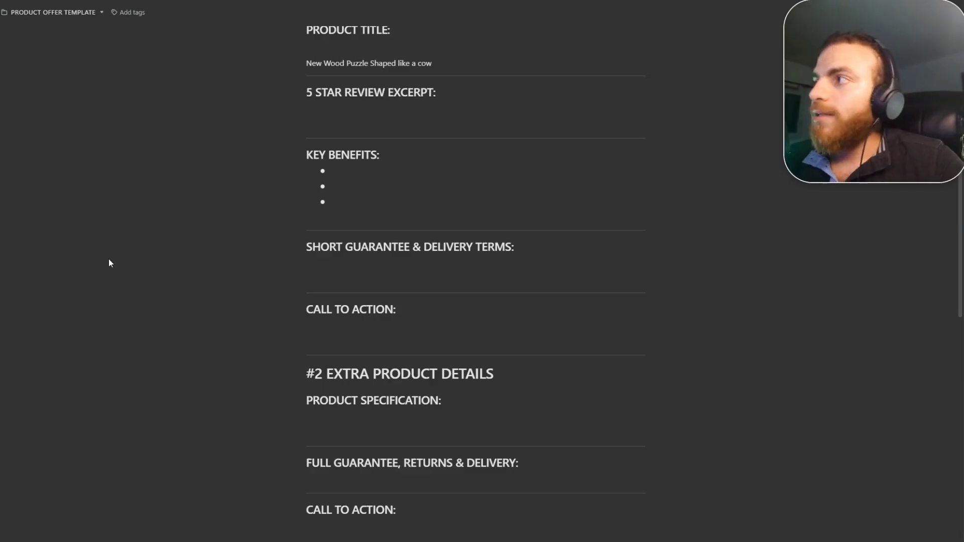
scroll(109, 262, "up", 2)
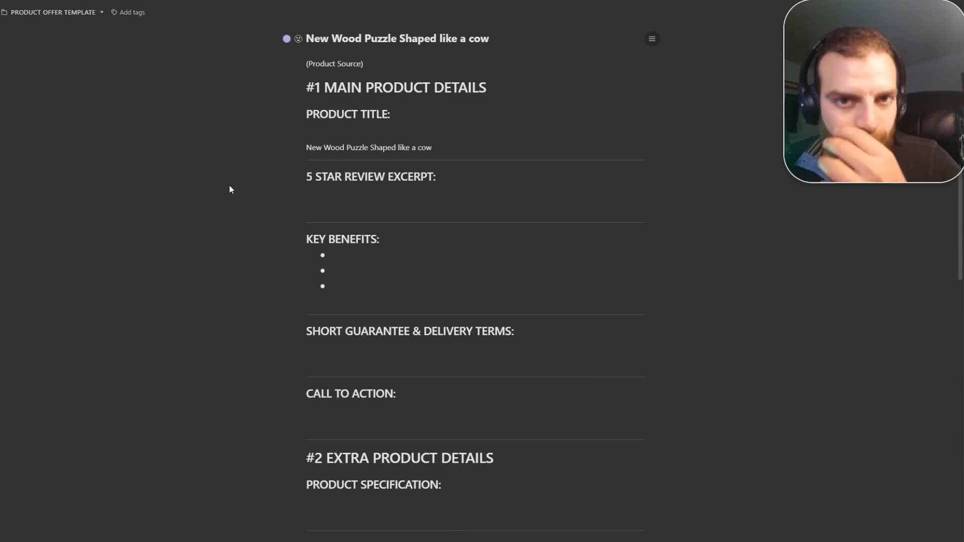
mouse_move(469, 147)
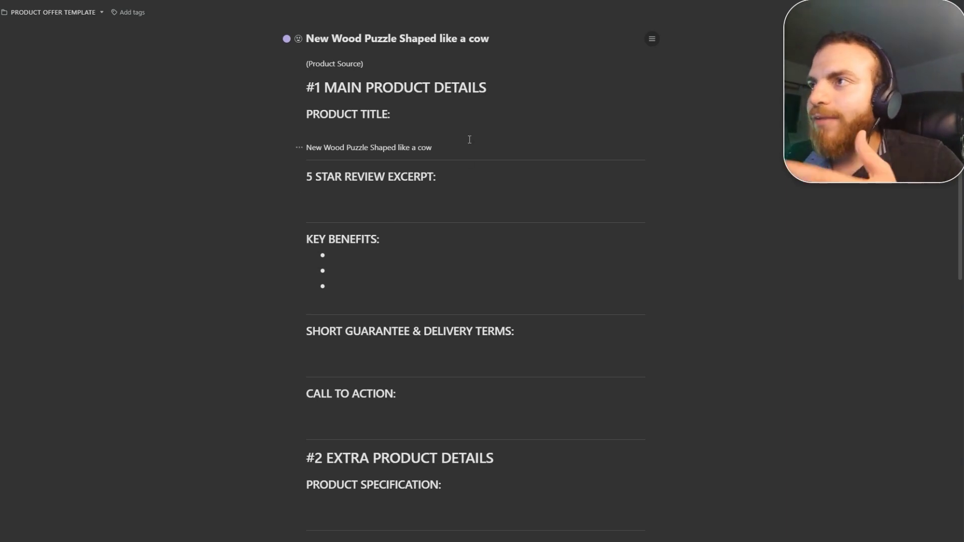
- Select the cow puzzle title, then click under 5 Star Review, Key Benefits and Guarantee headings
left_click(492, 42)
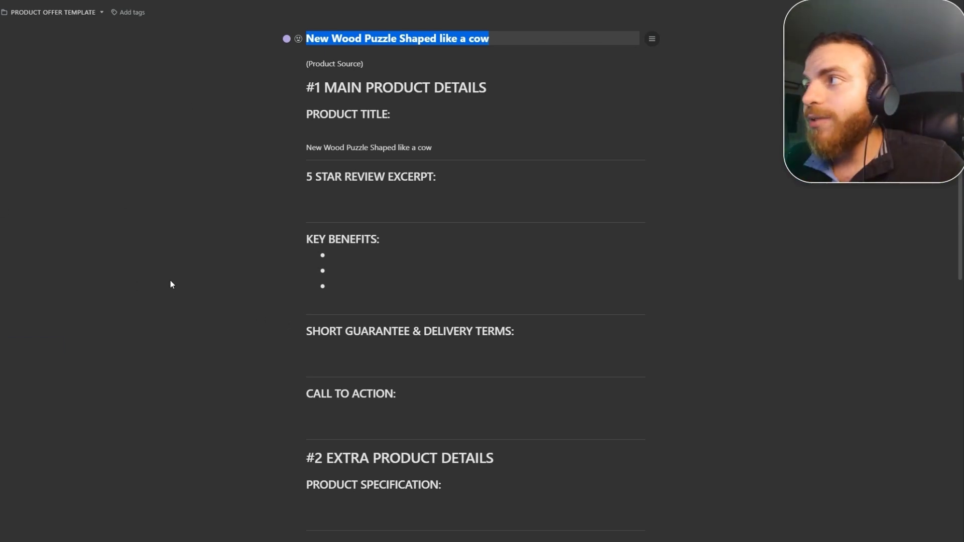
left_click(338, 66)
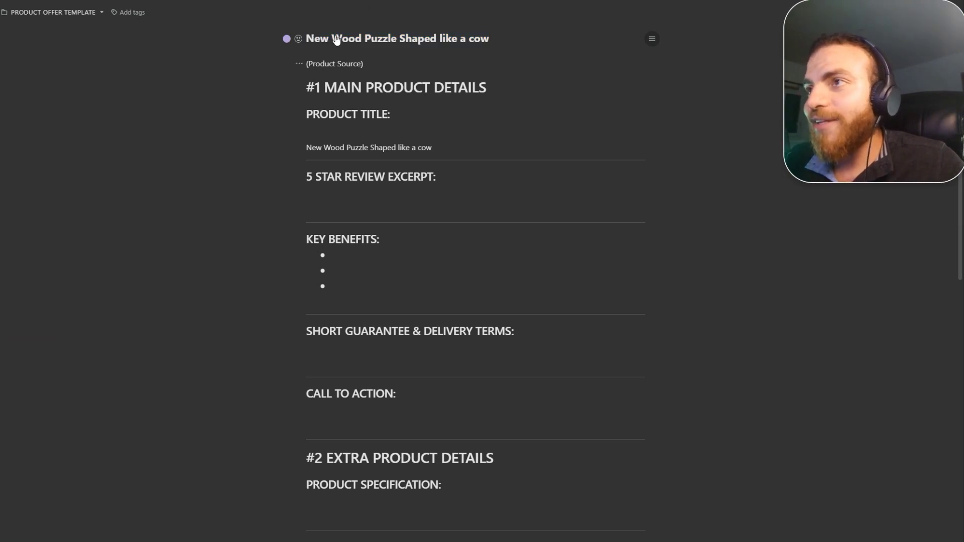
left_click(386, 199)
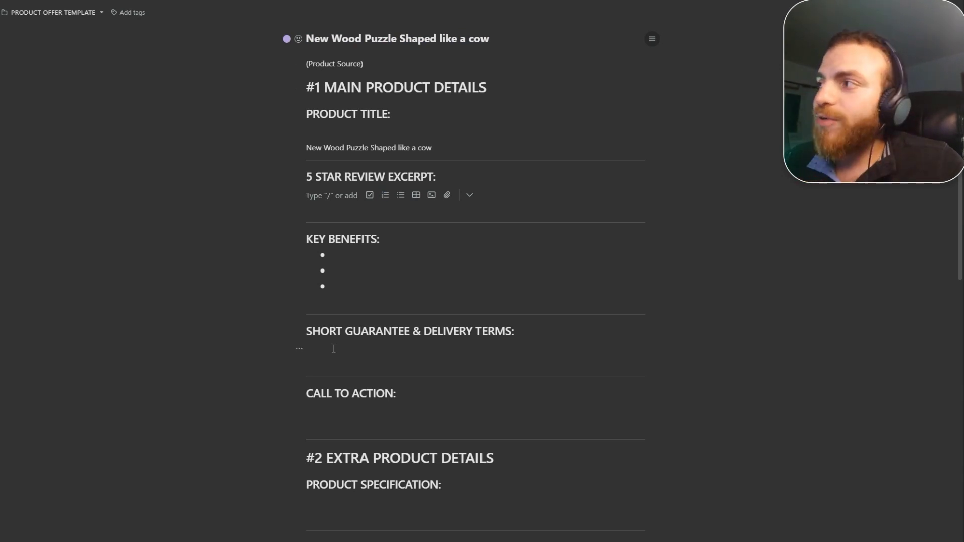
left_click(365, 261)
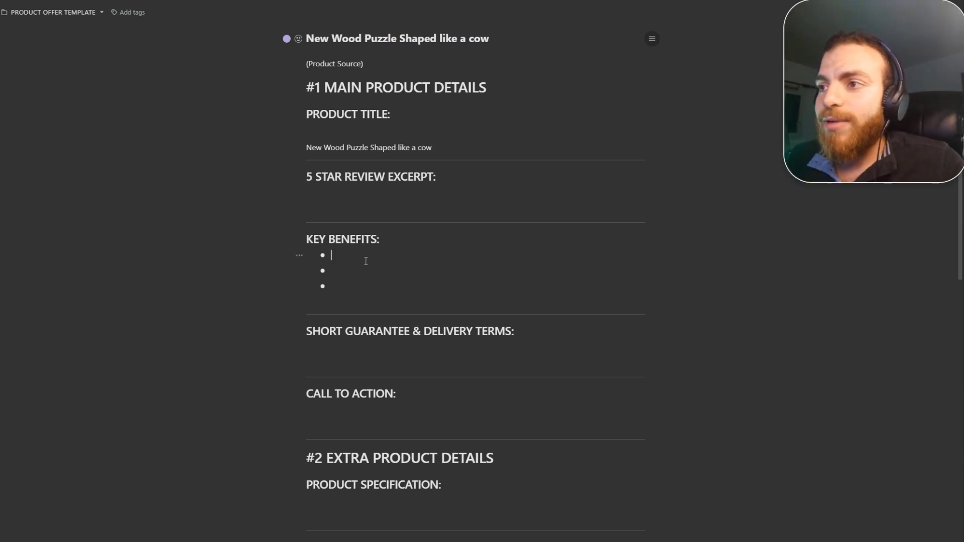
left_click(376, 353)
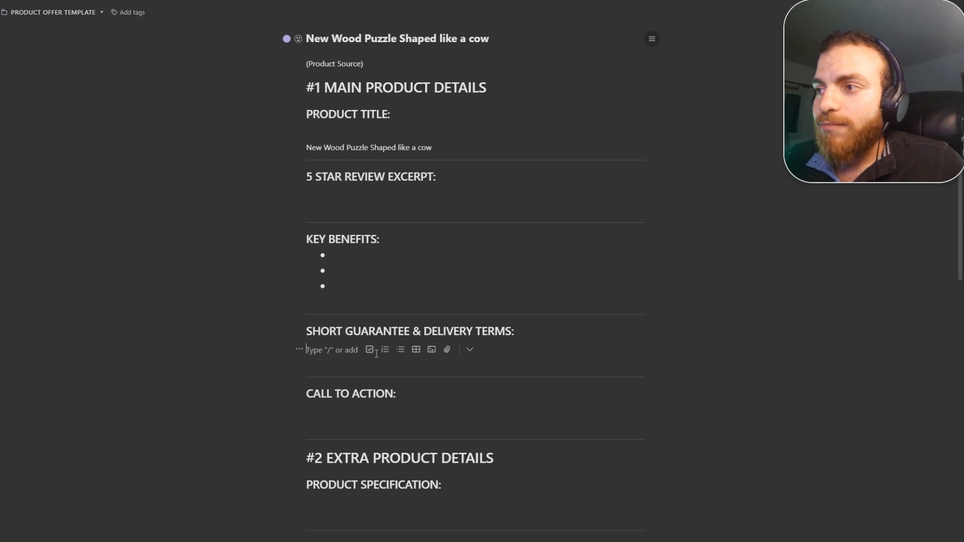
scroll(457, 328, "down", 2)
scroll(452, 249, "down", 3)
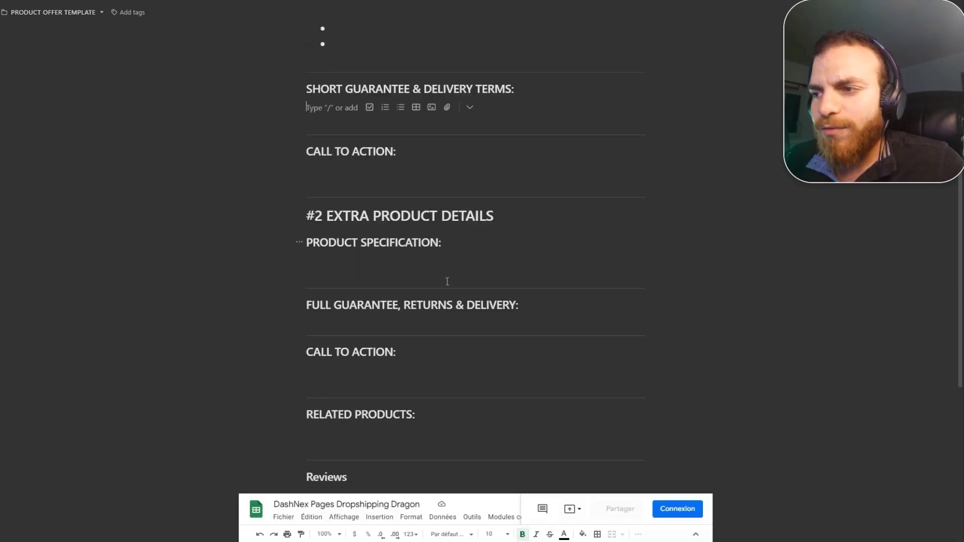
scroll(445, 283, "down", 2)
scroll(441, 284, "up", 4)
scroll(441, 286, "up", 3)
scroll(441, 287, "down", 3)
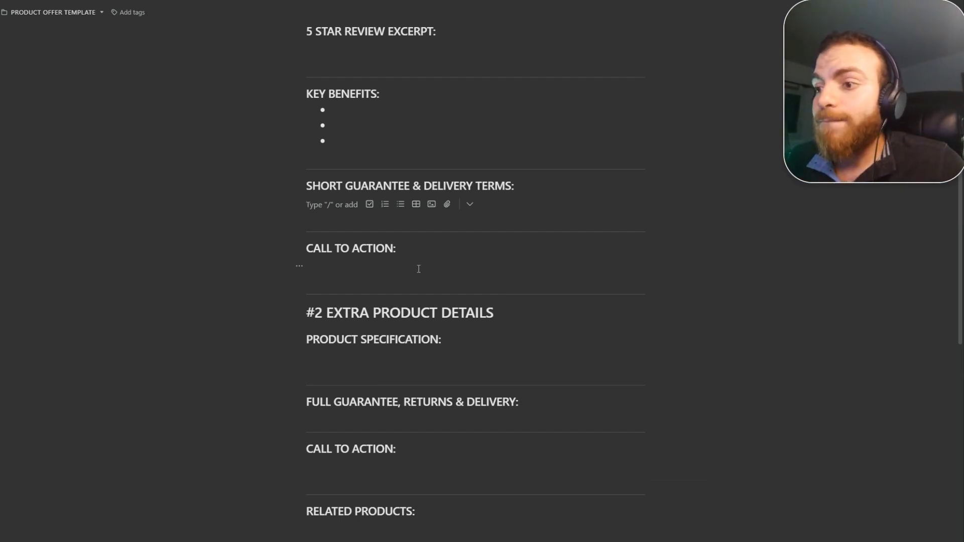
scroll(413, 262, "down", 4)
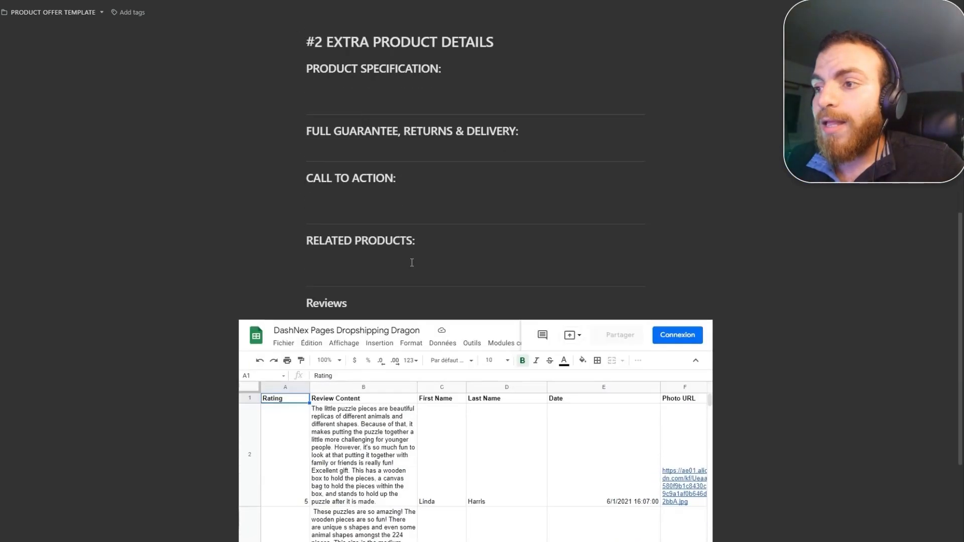
scroll(412, 262, "down", 3)
scroll(375, 152, "down", 1)
scroll(338, 103, "down", 2)
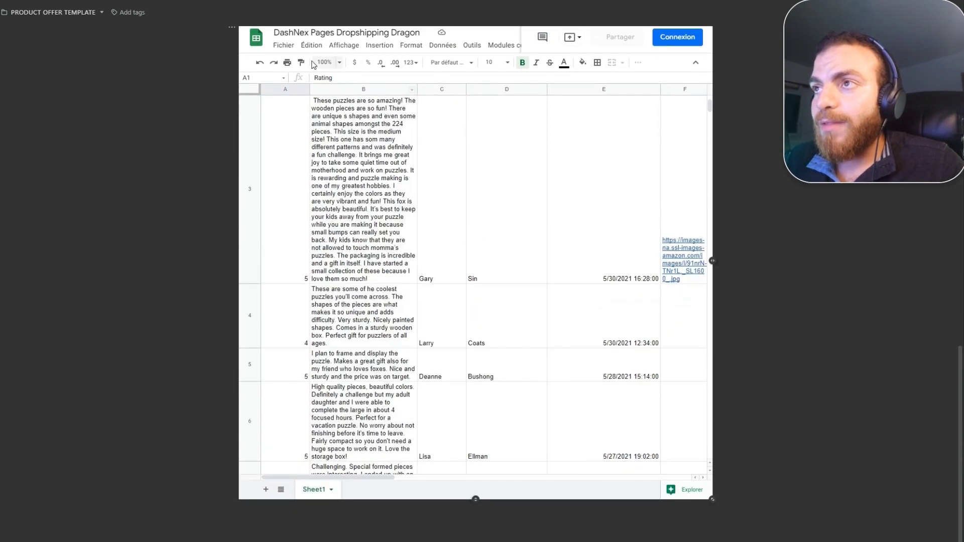
scroll(490, 239, "up", 2)
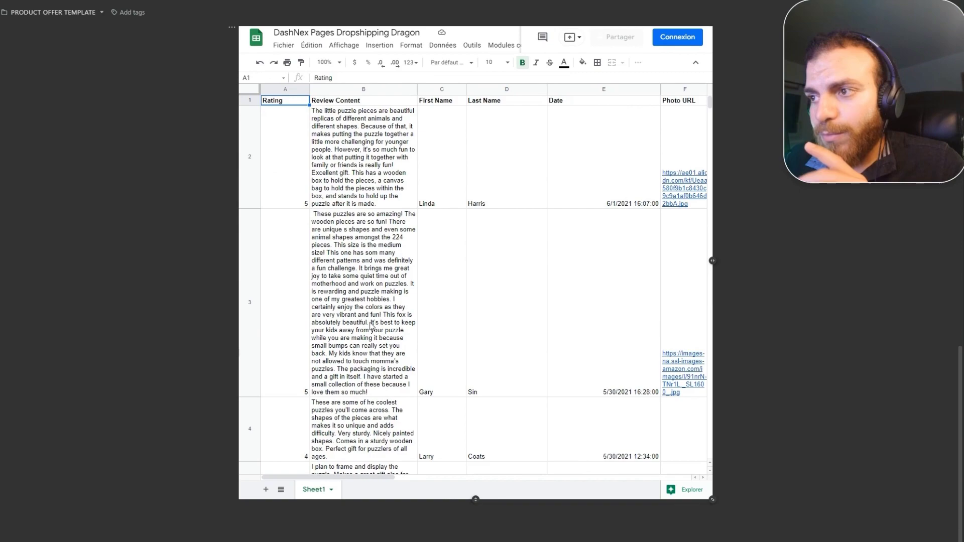
scroll(375, 179, "down", 4)
scroll(408, 347, "down", 8)
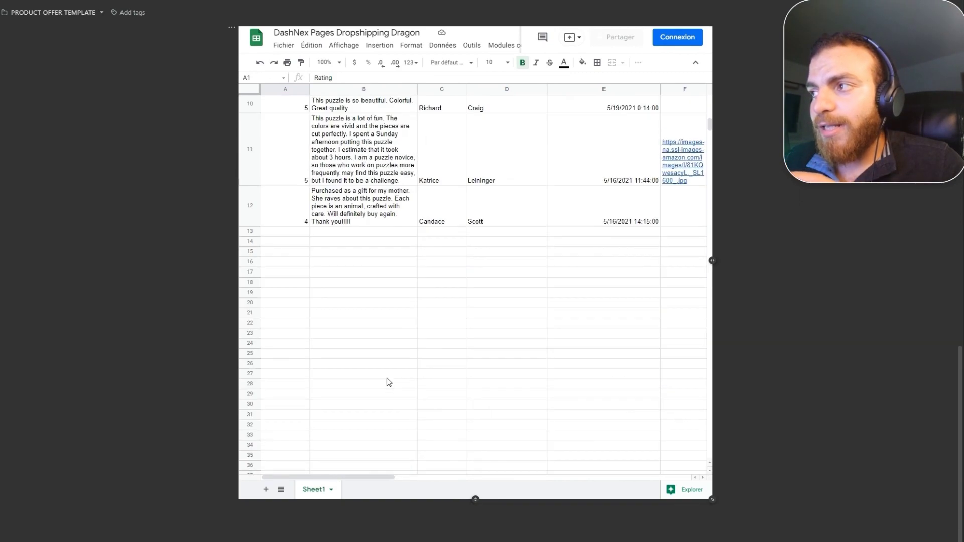
scroll(387, 381, "down", 2)
scroll(384, 378, "up", 5)
scroll(384, 378, "up", 2)
scroll(383, 377, "down", 3)
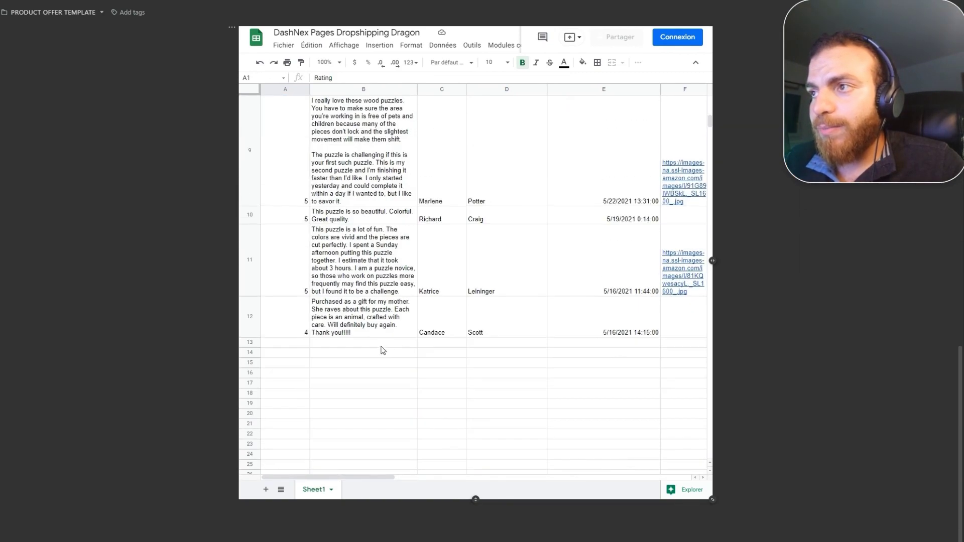
scroll(302, 340, "up", 5)
scroll(144, 314, "up", 5)
scroll(144, 317, "up", 3)
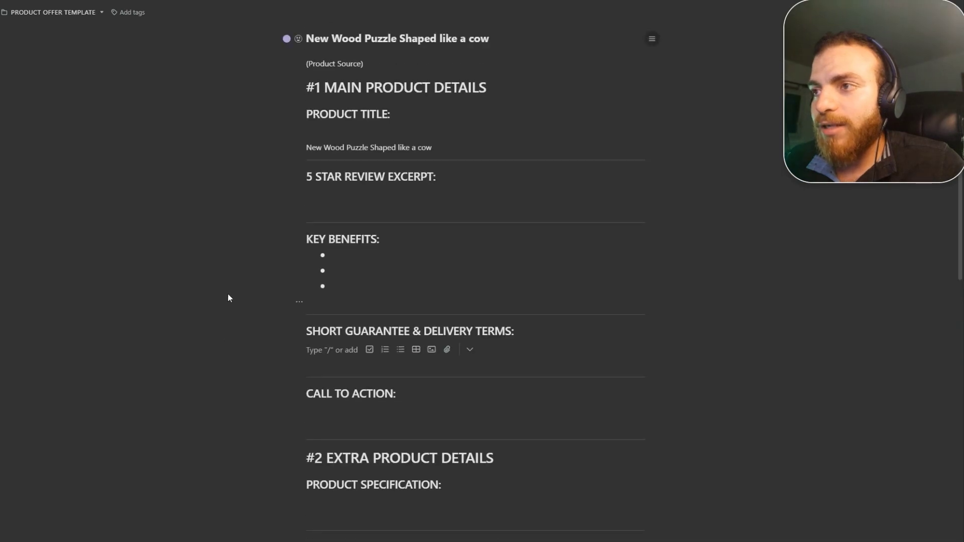